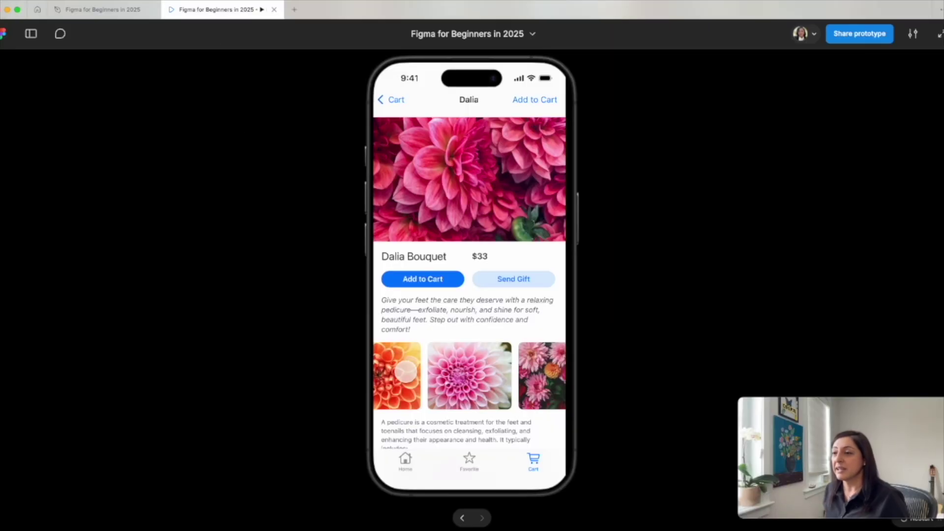
Swipe the dahlia carousel left in the prototype preview to reveal more images.
drag(528, 376, 458, 384)
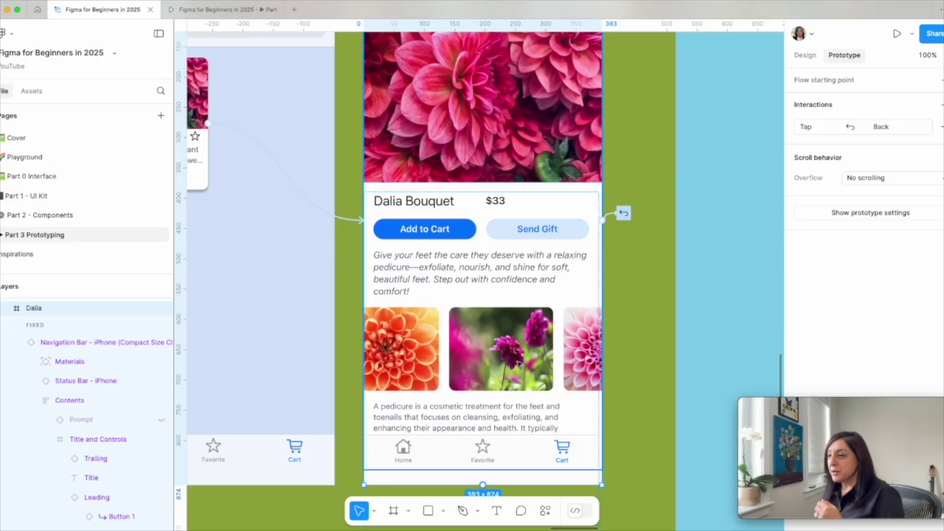
Bring the Carousel- Horizontal Scrolling frame into view and select its orange dahlia card.
scroll(518, 364, up, 5)
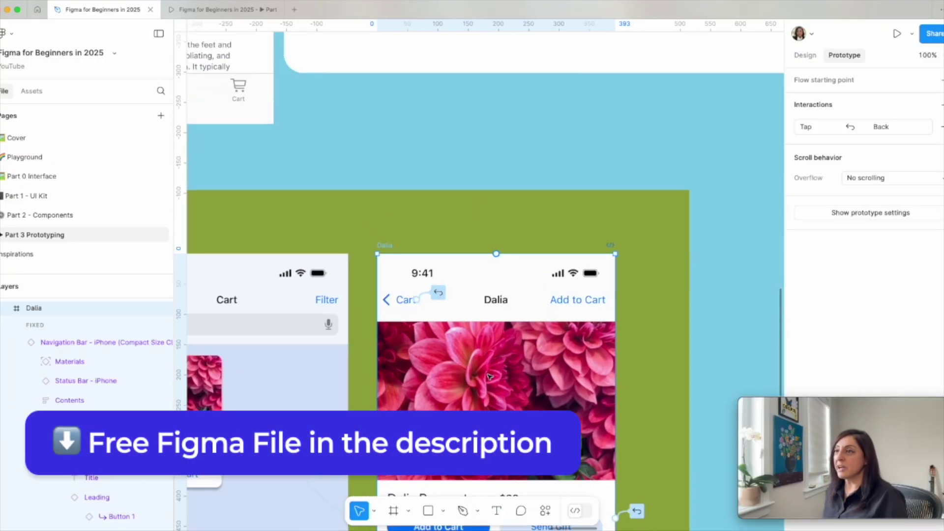
scroll(489, 376, up, 10)
click(498, 275)
scroll(540, 319, right, 3)
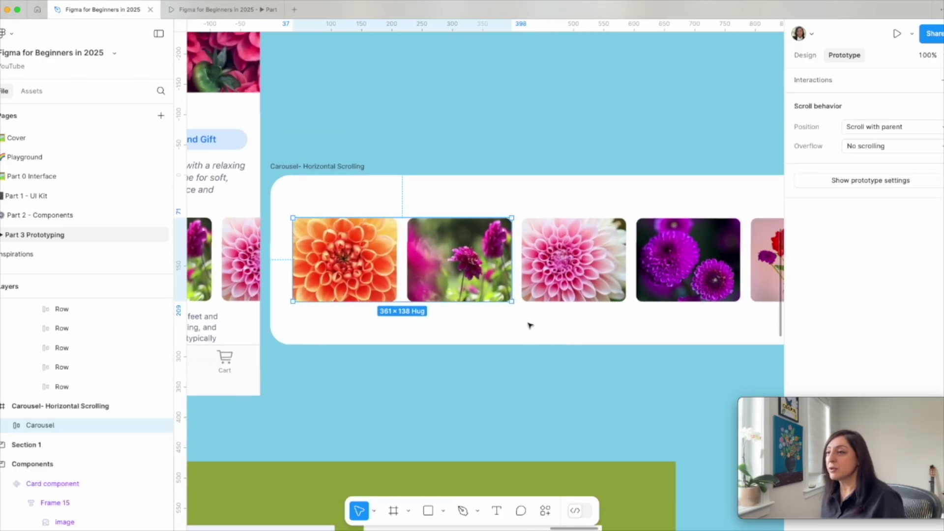
click(529, 326)
scroll(535, 362, left, 5)
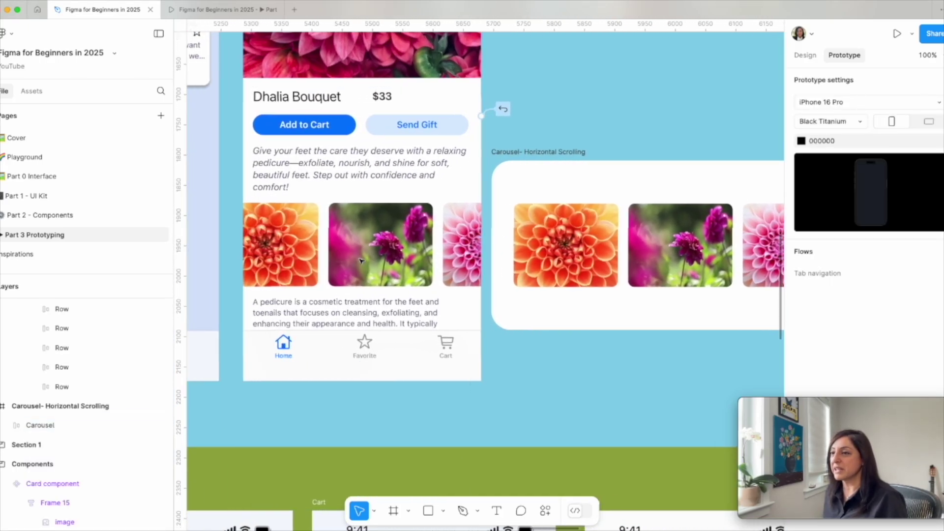
scroll(533, 316, right, 5)
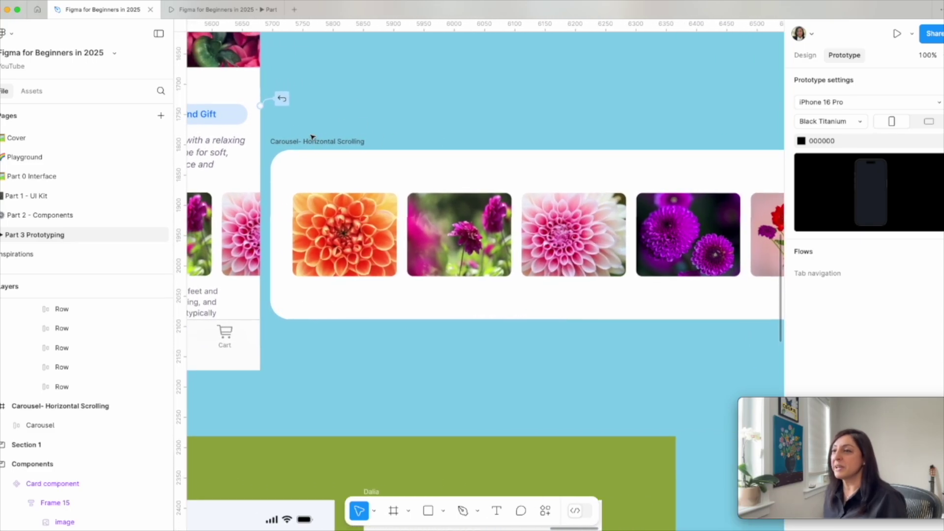
click(323, 155)
Duplicate the orange dahlia card, place the copy 14 px to its right, and select both cards.
scroll(369, 164, up, 3)
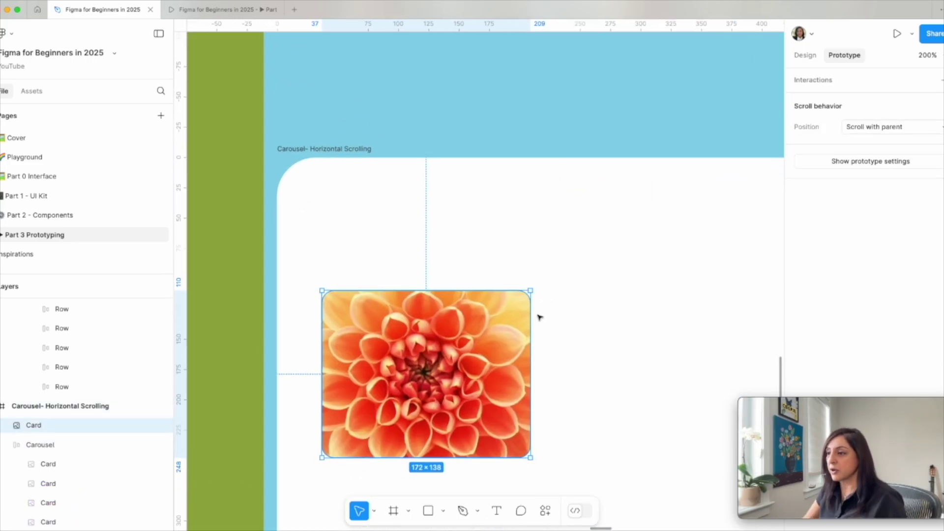
scroll(539, 318, down, 2)
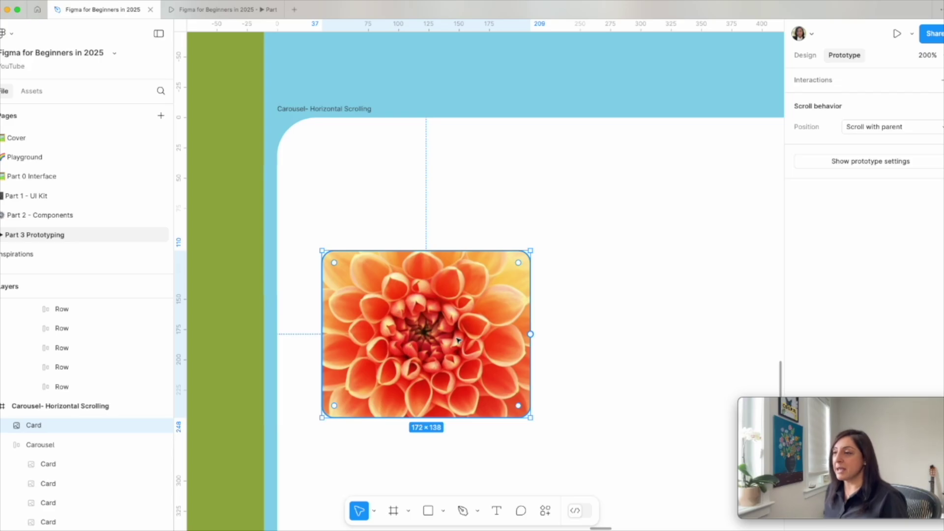
scroll(457, 339, right, 3)
scroll(394, 314, down, 2)
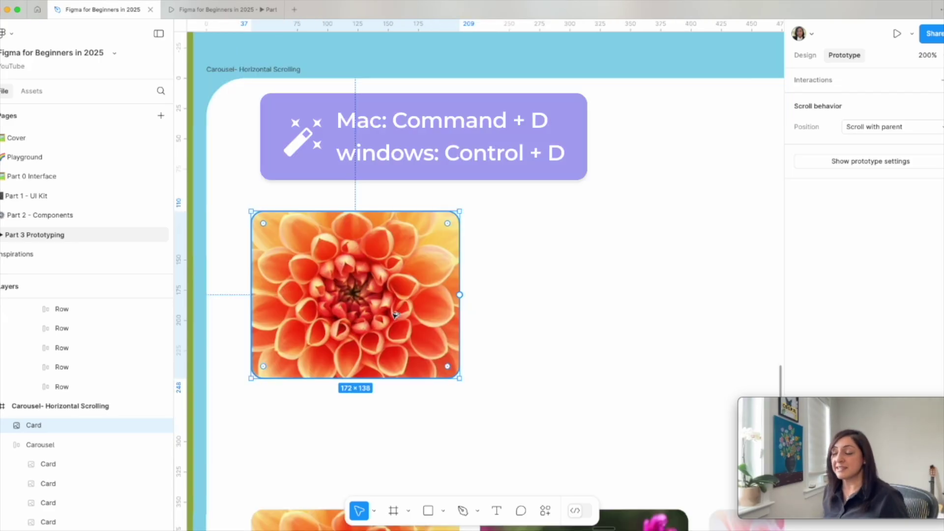
key(super+d)
drag(396, 314, 618, 313)
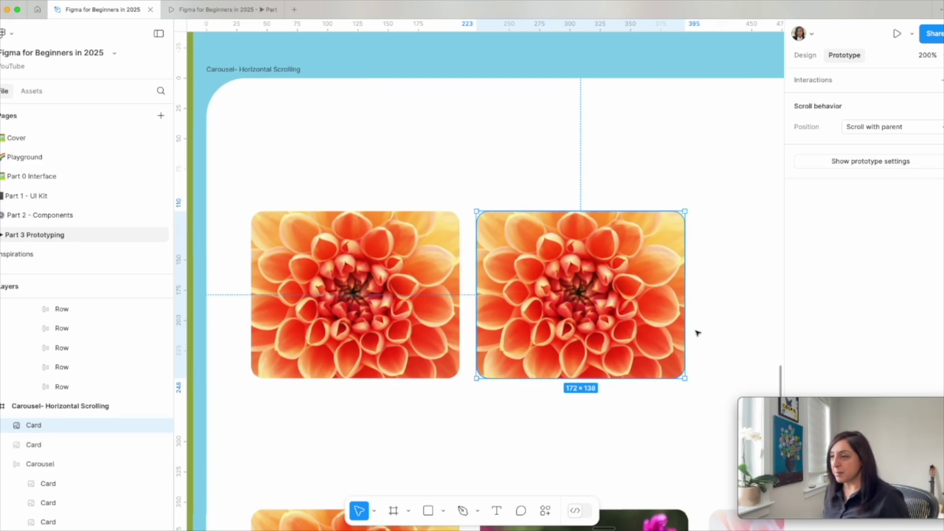
shift+click(406, 325)
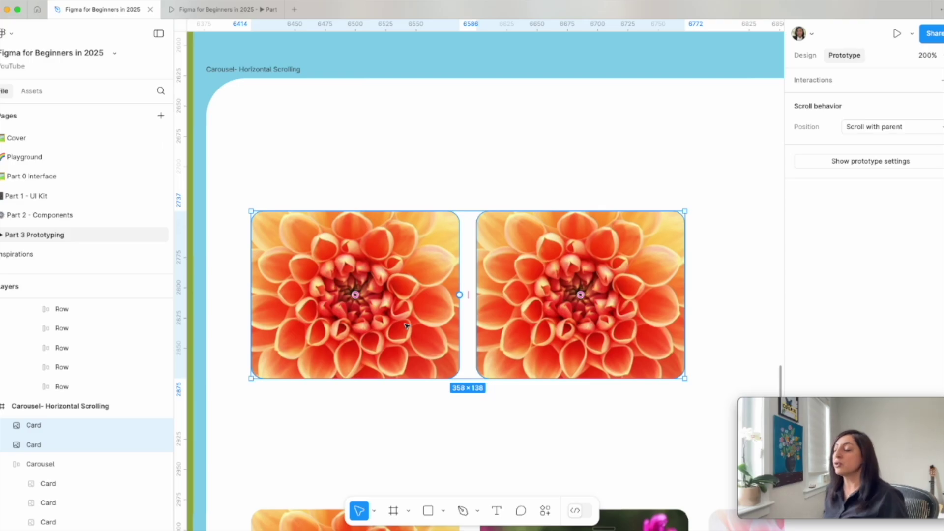
Wrap the two selected dahlia cards in an auto-layout row with Shift+A.
right_click(406, 325)
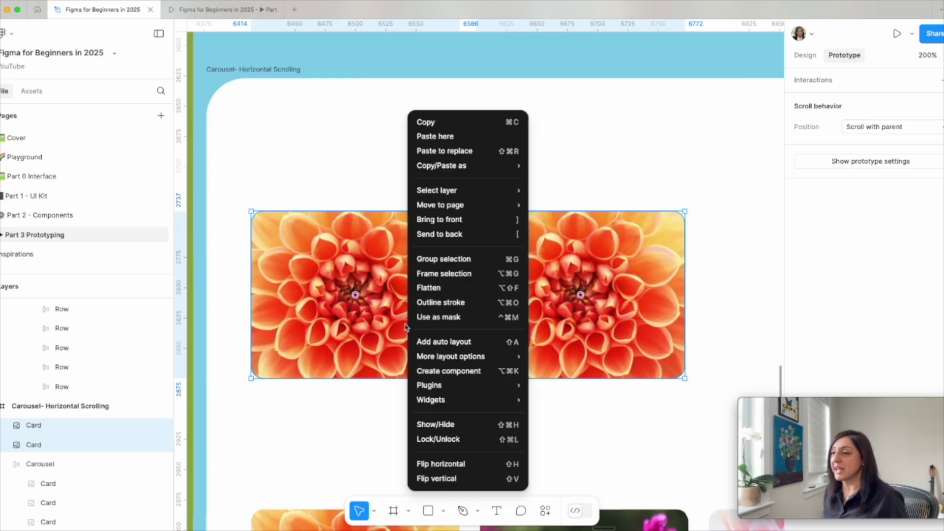
click(385, 347)
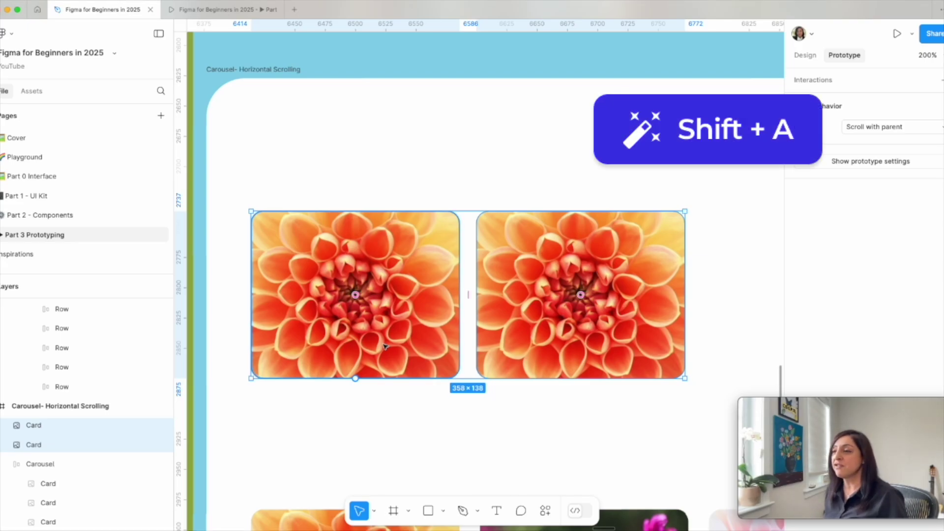
key(shift+a)
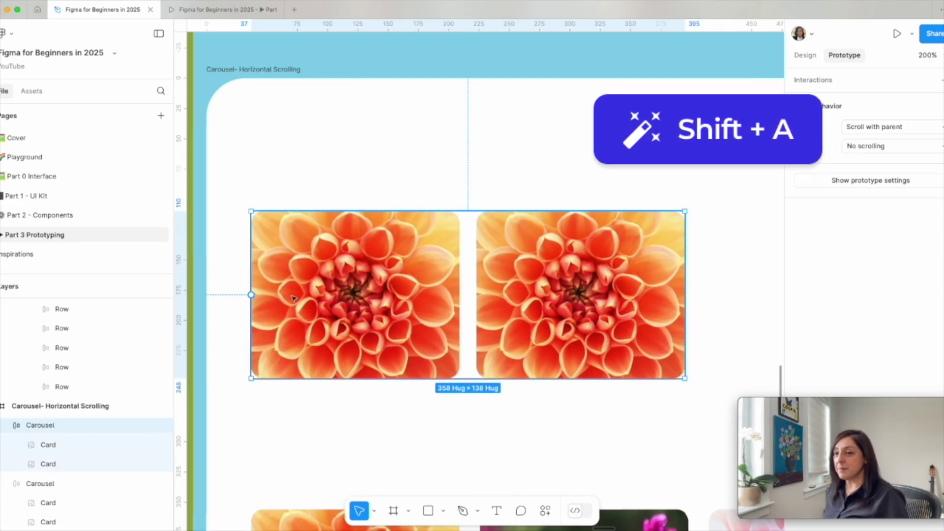
Duplicate the right-hand card until the Carousel holds five 172×138 cards.
click(508, 318)
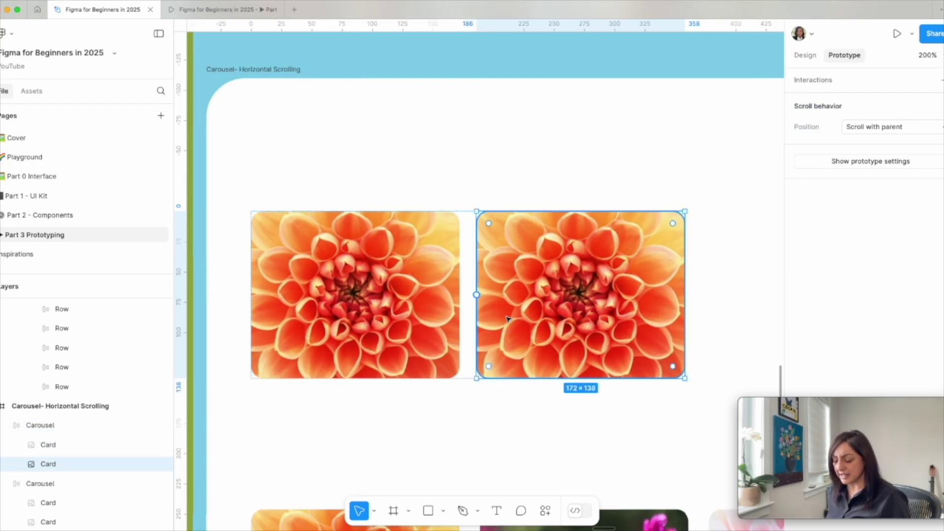
key(ctrl+d)
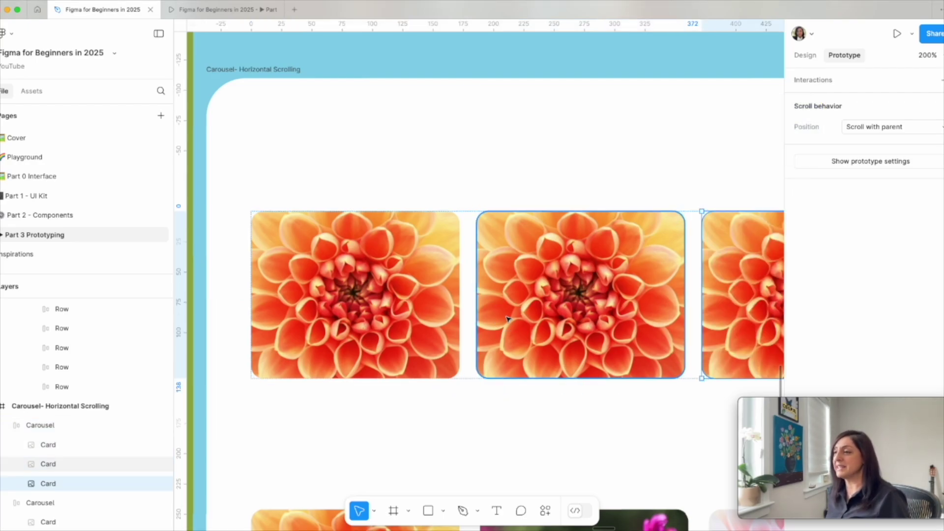
key(shift+0)
scroll(508, 318, right, 3)
scroll(507, 319, down, 1)
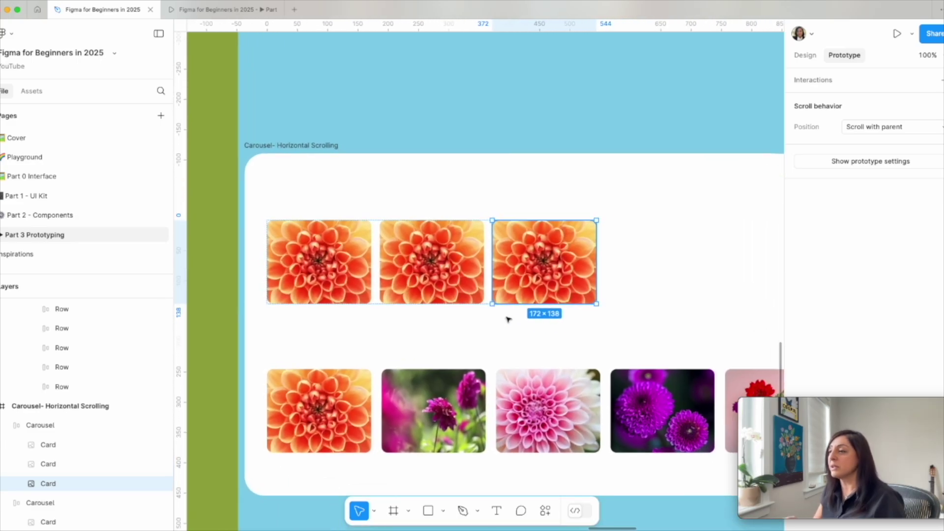
scroll(508, 319, right, 3)
scroll(507, 318, up, 1)
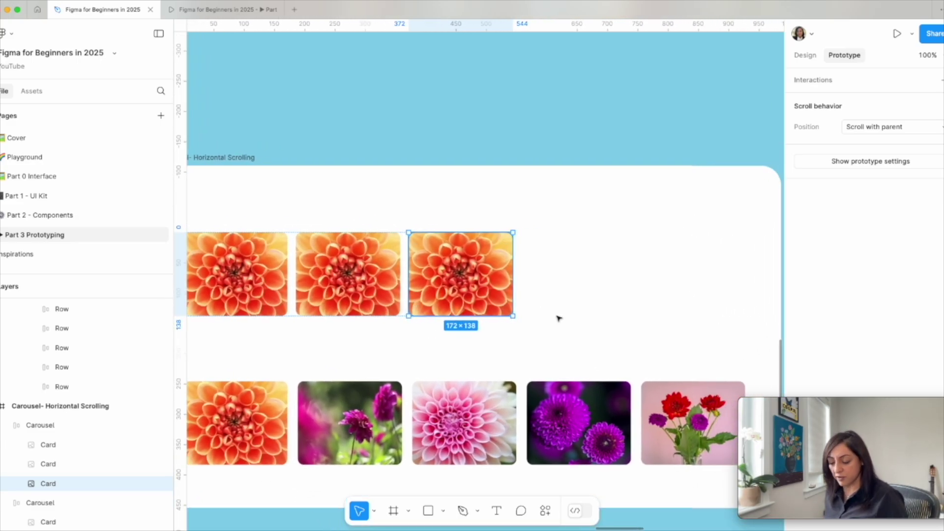
key(ctrl+d)
key(ctrl+d)
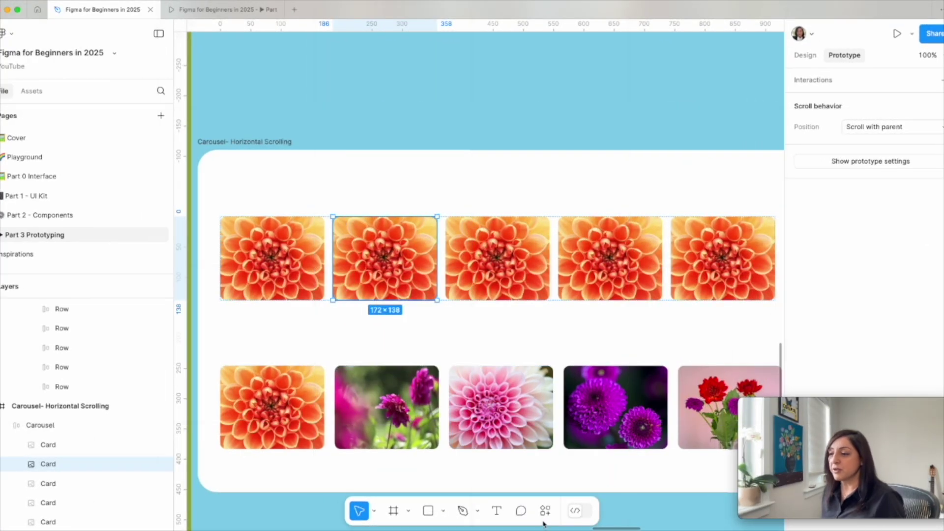
Launch the Unsplash plugin and search for 'dalia' photos.
click(543, 516)
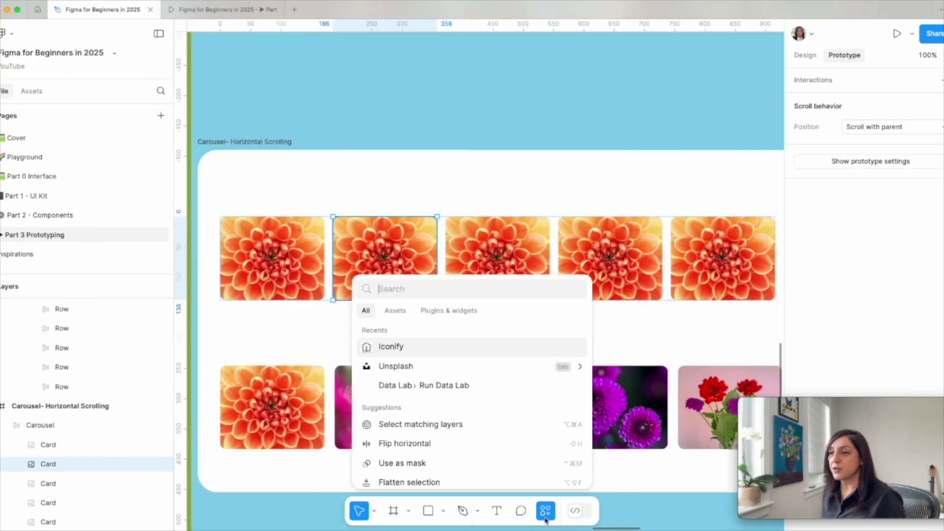
click(406, 371)
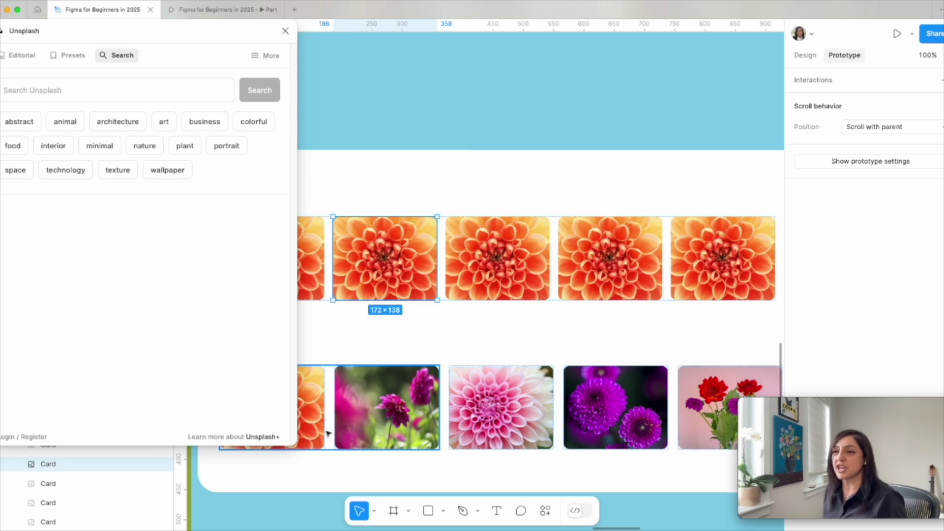
click(158, 90)
text(dall)
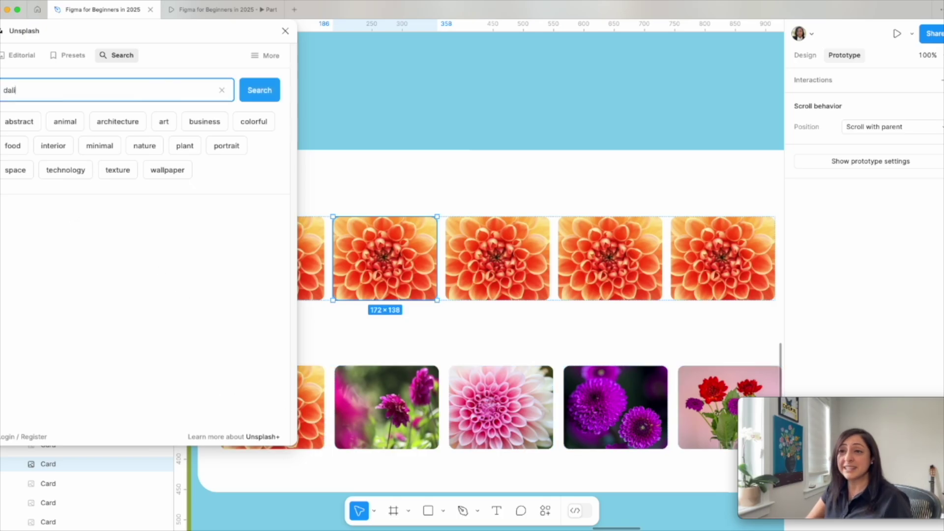
key(BackSpace)
text(ia)
Fill the cards in turn with the pink dahlia, dahlia bouquet and red dahlia photos.
click(203, 216)
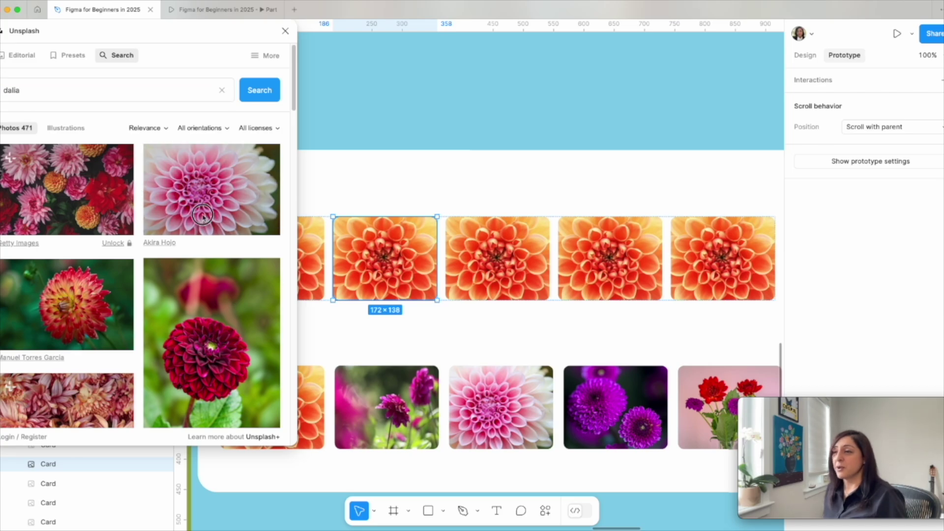
click(497, 258)
click(66, 189)
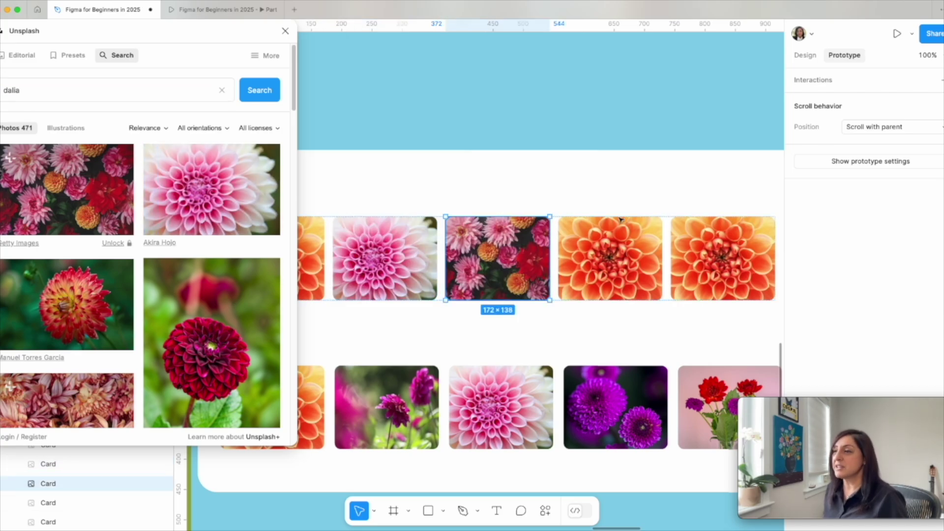
click(620, 220)
click(66, 305)
click(723, 258)
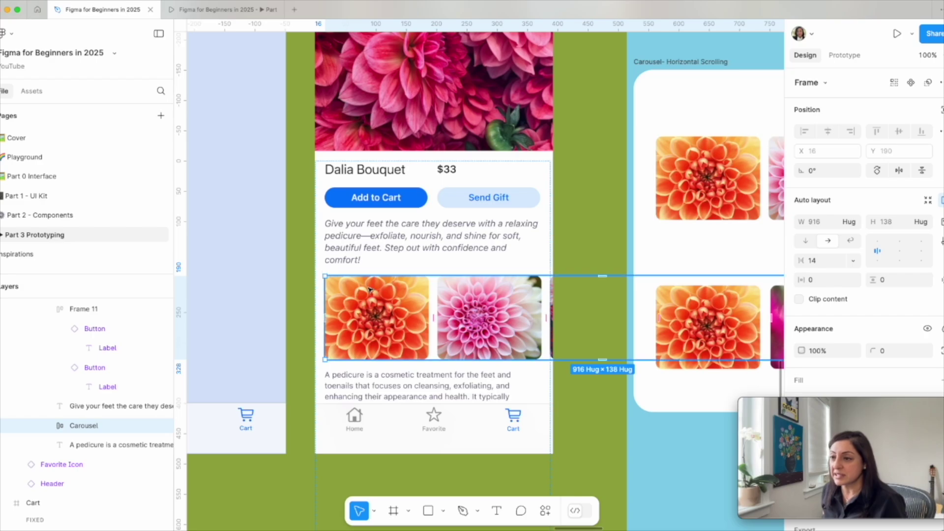
Wrap the carousel on the Dalia page in a new frame using Frame selection.
key(super+equal)
right_click(337, 255)
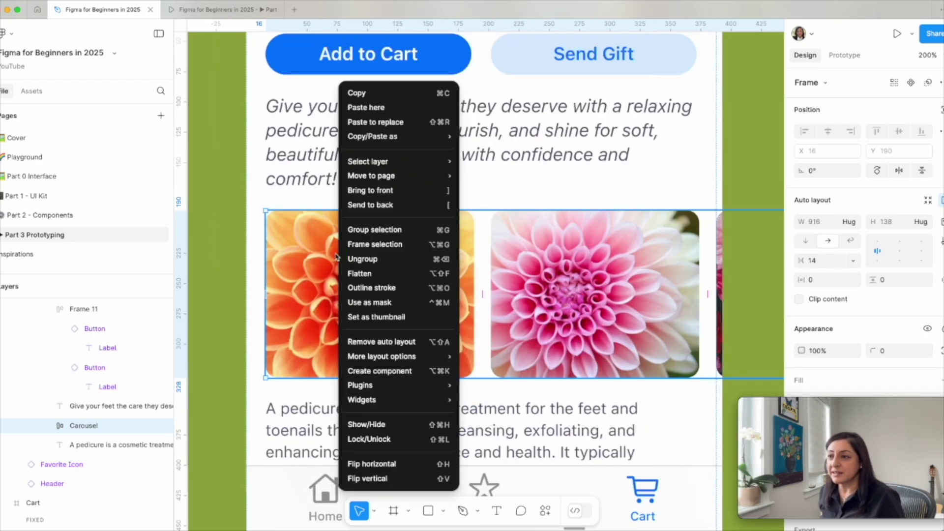
click(386, 249)
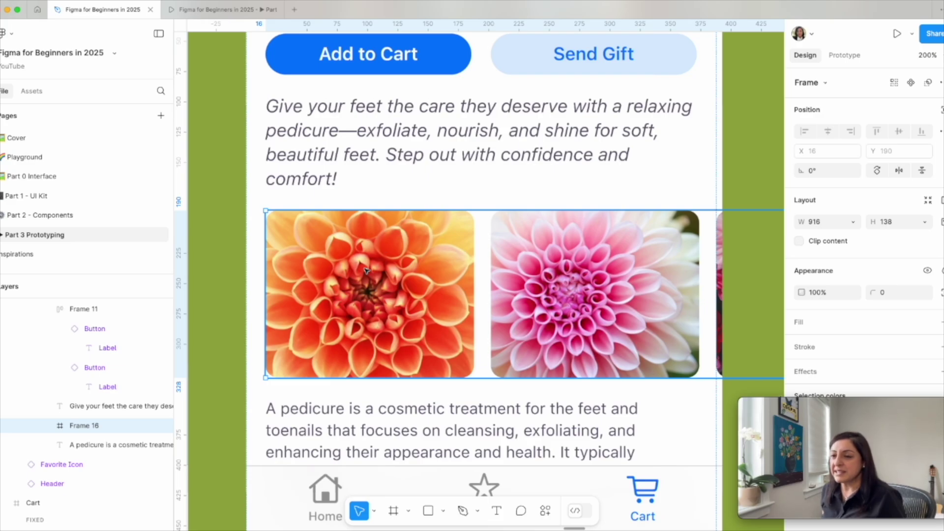
Rename the new frame 'Carousel container' in Layers and select it.
scroll(88, 393, down, 3)
click(89, 387)
double_click(90, 387)
text(C)
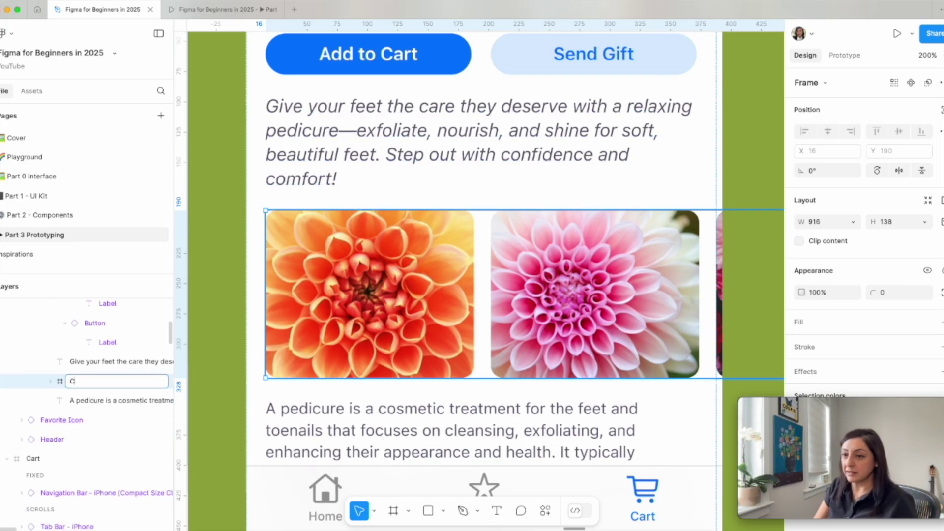
text(Arousel container)
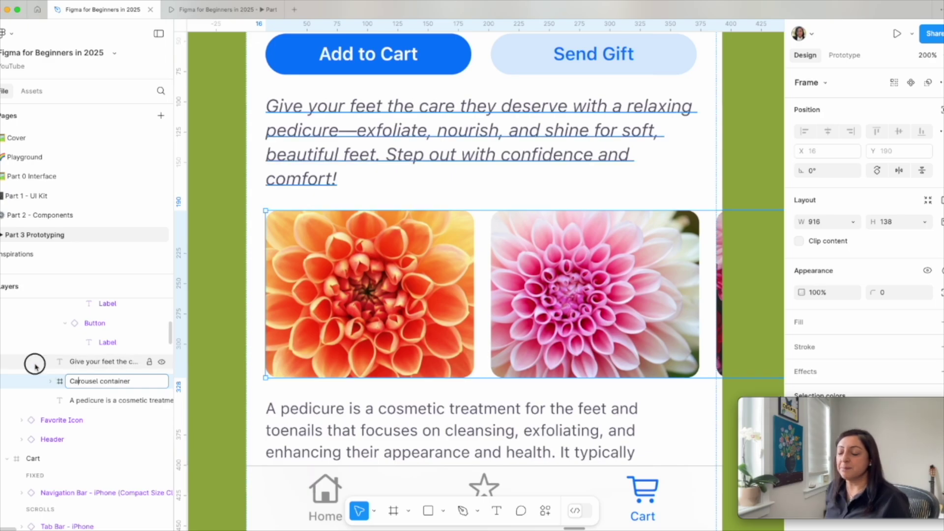
click(32, 362)
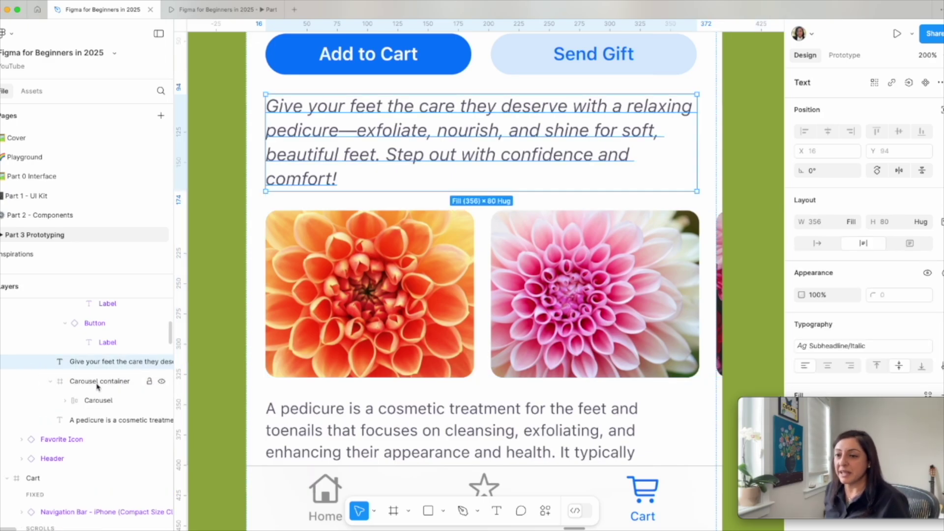
click(51, 382)
scroll(98, 364, down, 2)
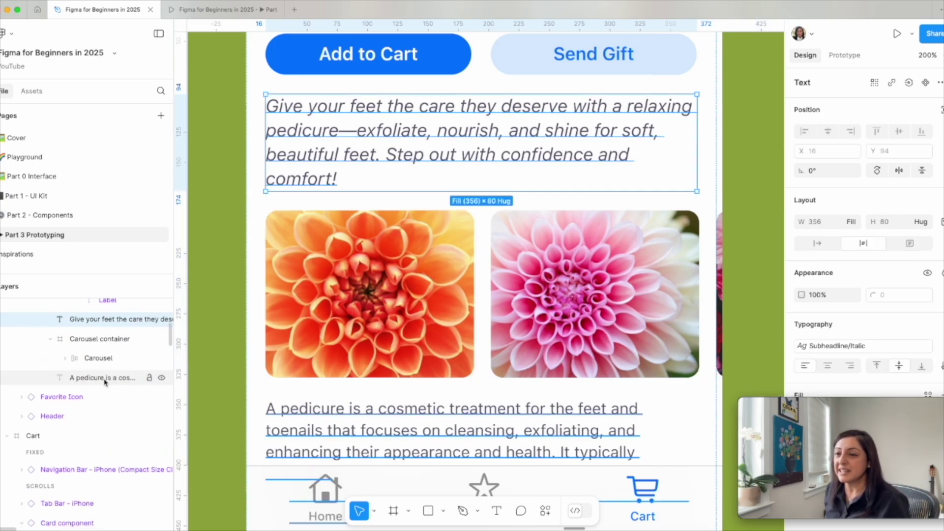
click(108, 346)
key(minus)
key(minus)
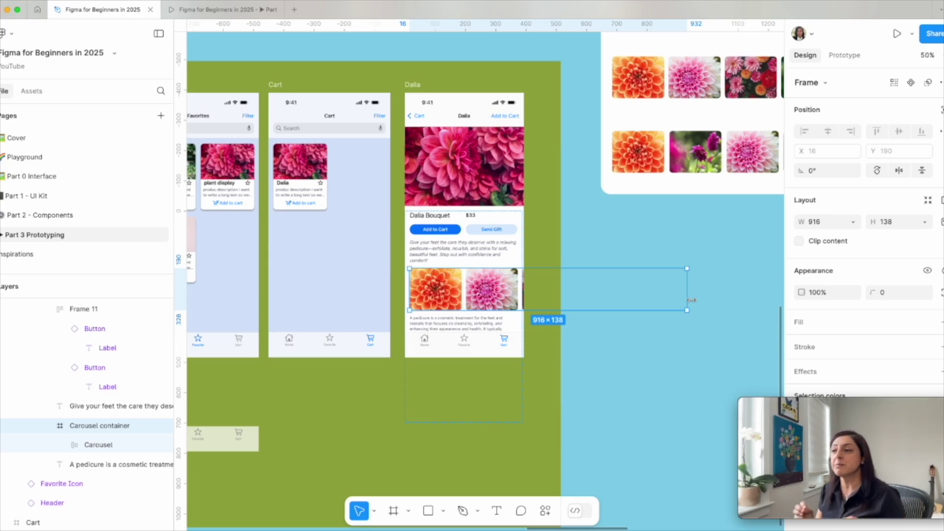
Narrow the Carousel container to 358 wide, then select the 916-wide Carousel inside it.
drag(691, 300, 519, 305)
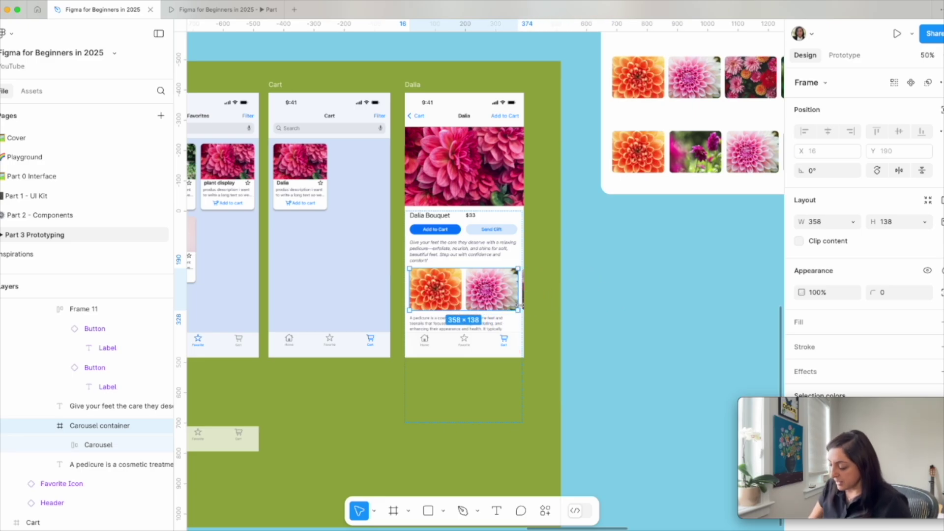
key(shift+0)
scroll(425, 350, left, 3)
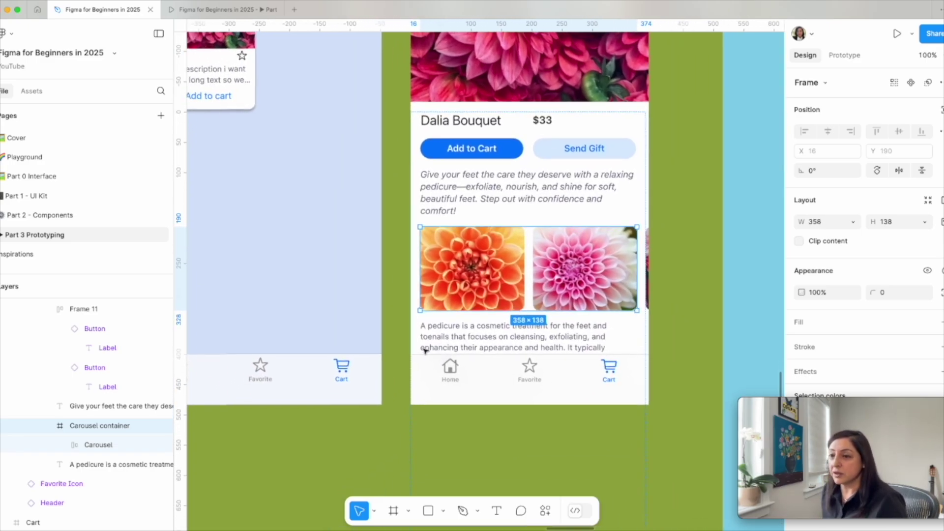
scroll(425, 350, left, 1)
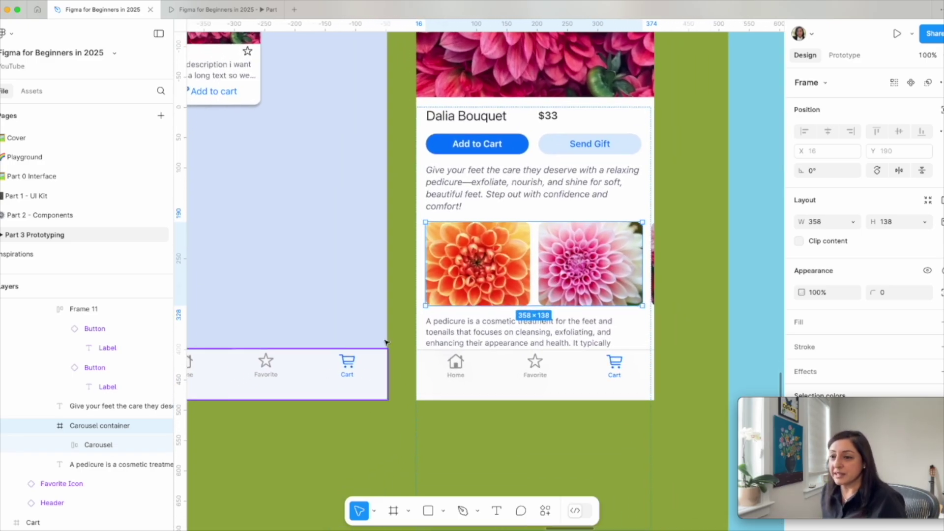
click(98, 445)
scroll(645, 299, right, 10)
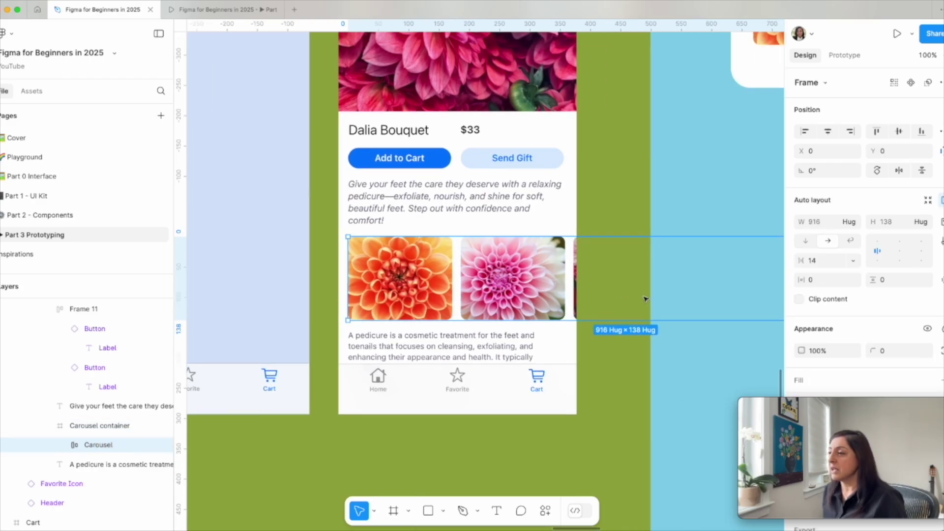
scroll(642, 299, left, 10)
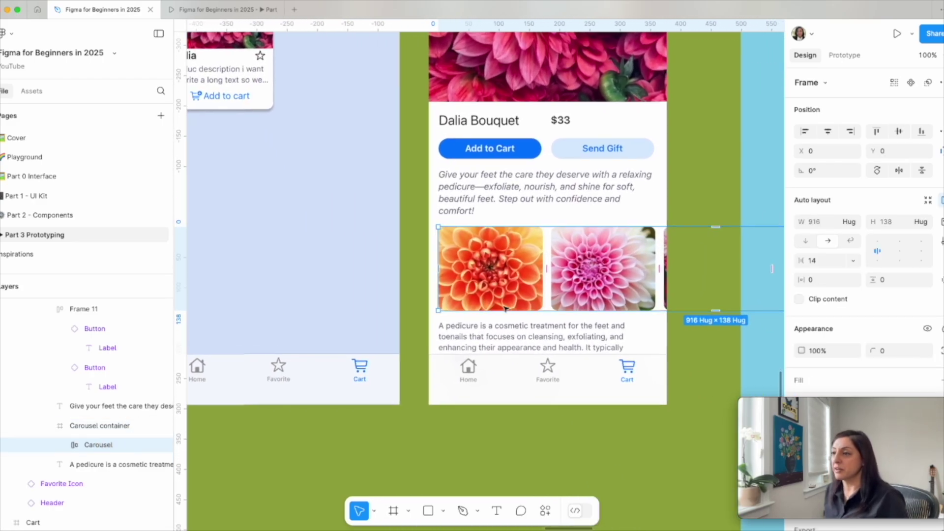
Set the Carousel container's prototype Overflow to Horizontal and open the prototype preview.
click(99, 427)
scroll(651, 310, right, 5)
scroll(651, 310, up, 4)
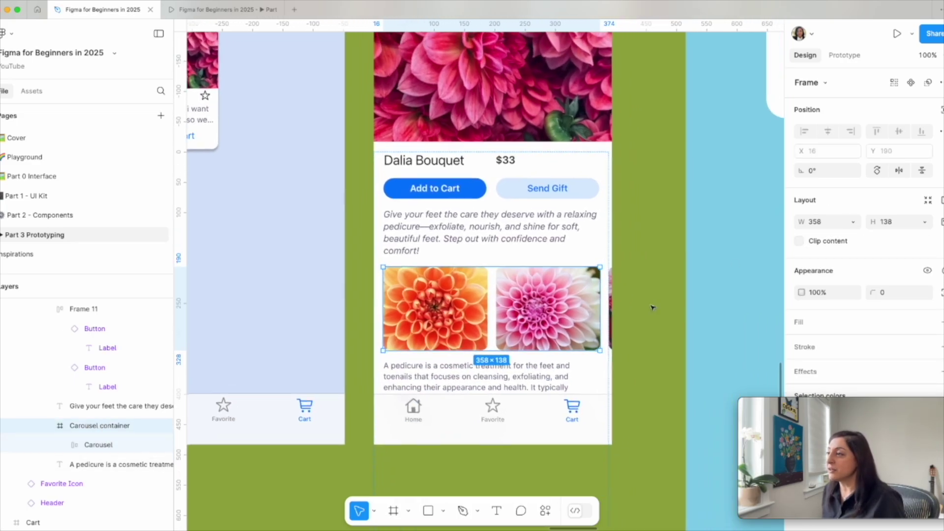
click(842, 56)
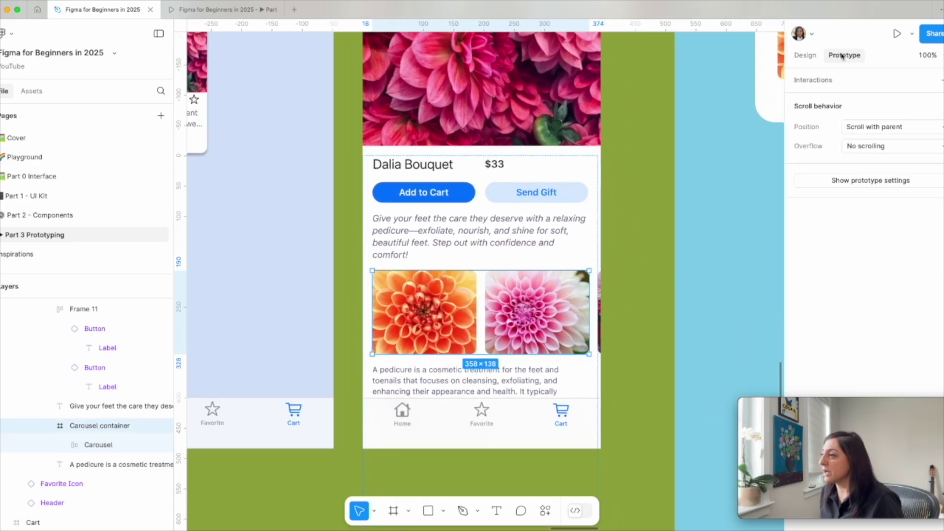
click(860, 147)
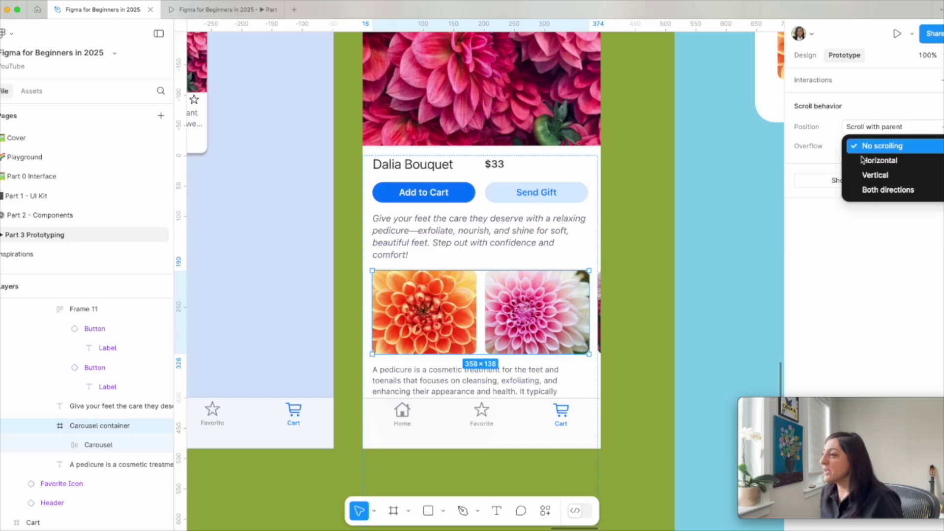
click(864, 160)
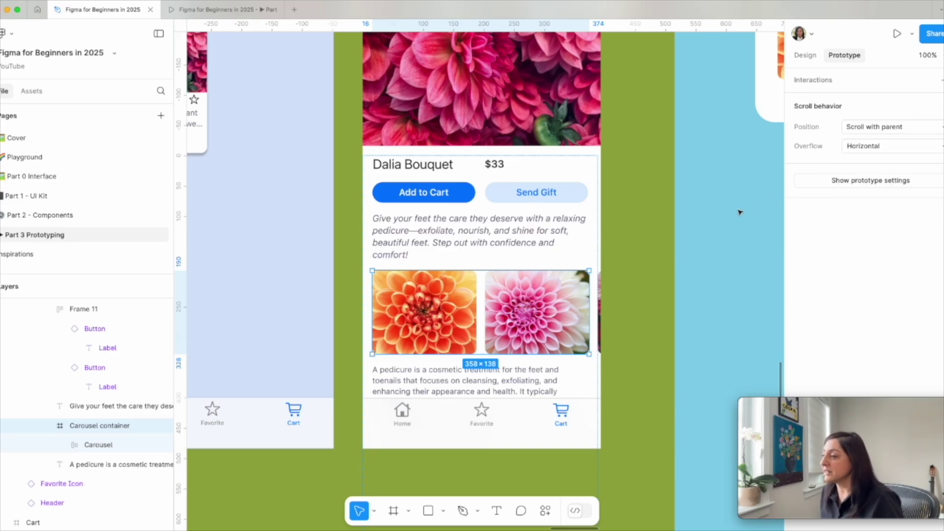
click(217, 10)
Swipe the dahlia images sideways in the preview, then return to the design file.
drag(507, 388, 452, 385)
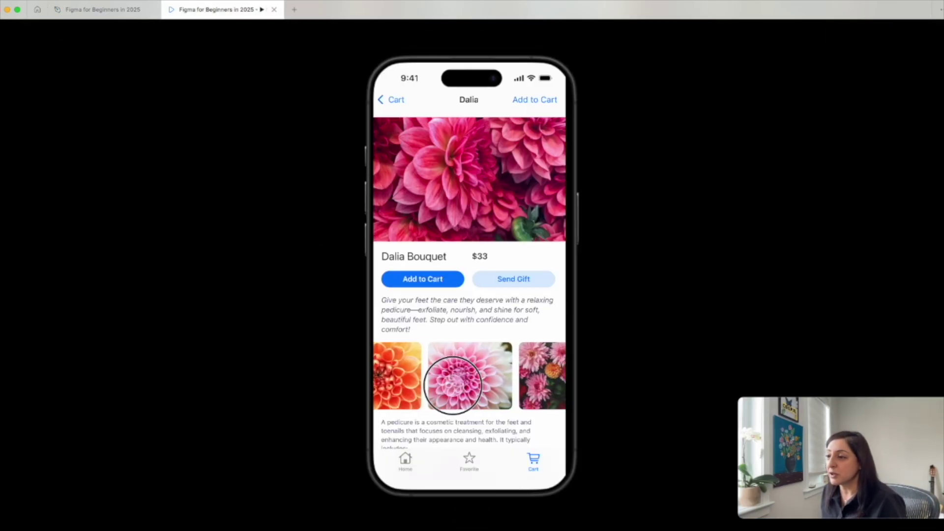
scroll(453, 384, right, 10)
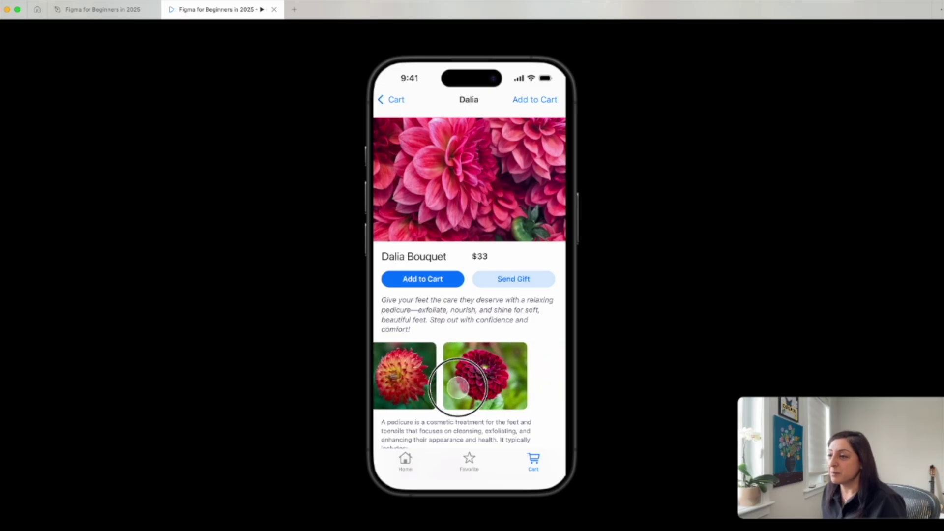
scroll(457, 387, left, 10)
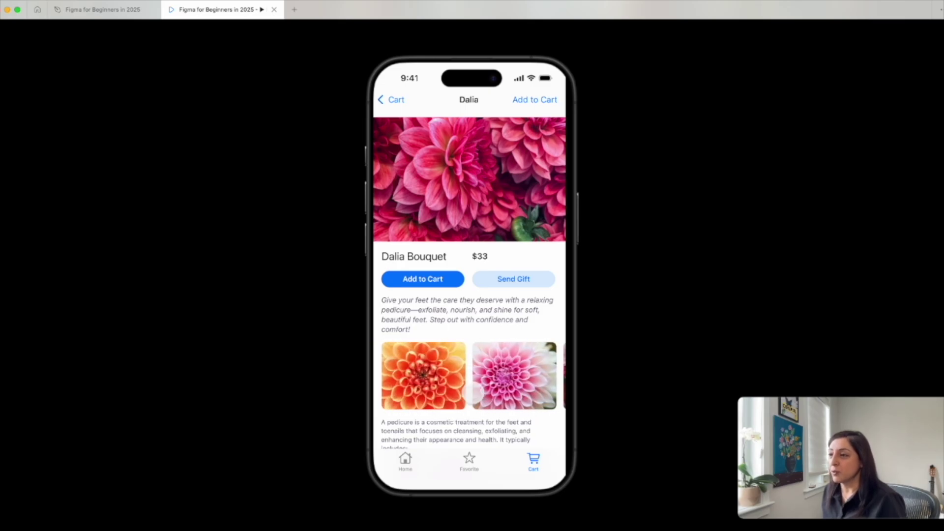
click(110, 11)
scroll(393, 319, down, 2)
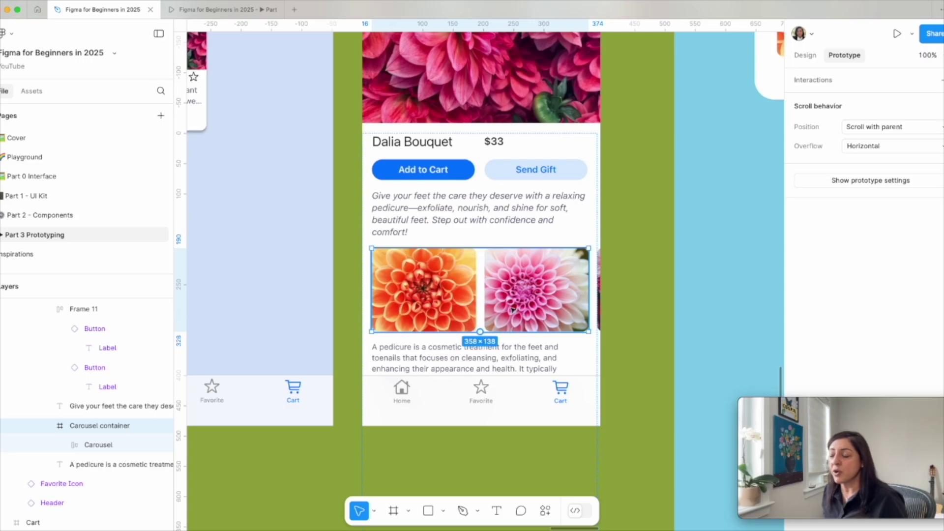
Select the inner Carousel and nudge it left with the arrow keys.
click(101, 444)
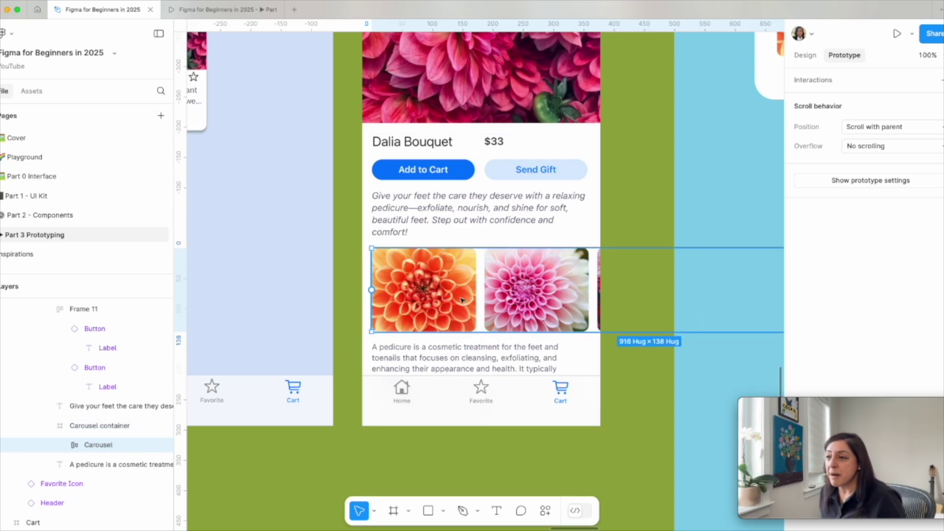
click(101, 427)
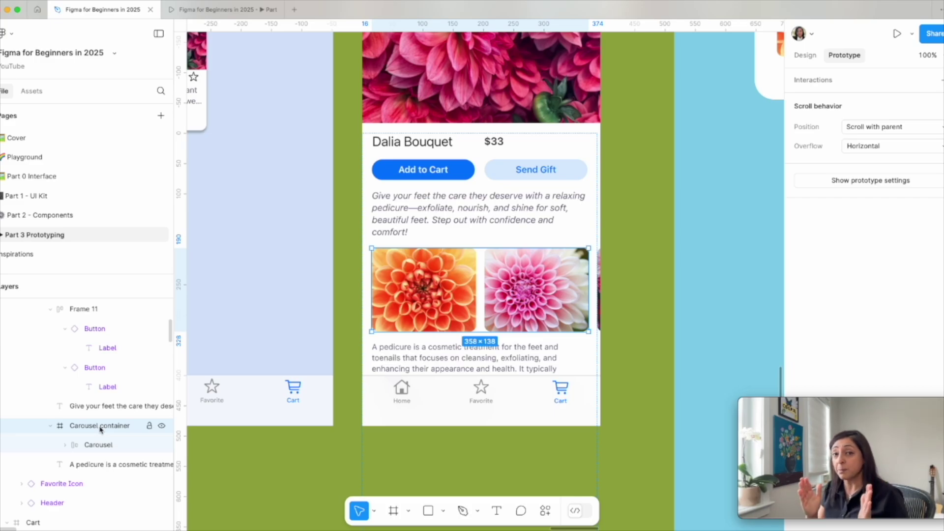
click(99, 445)
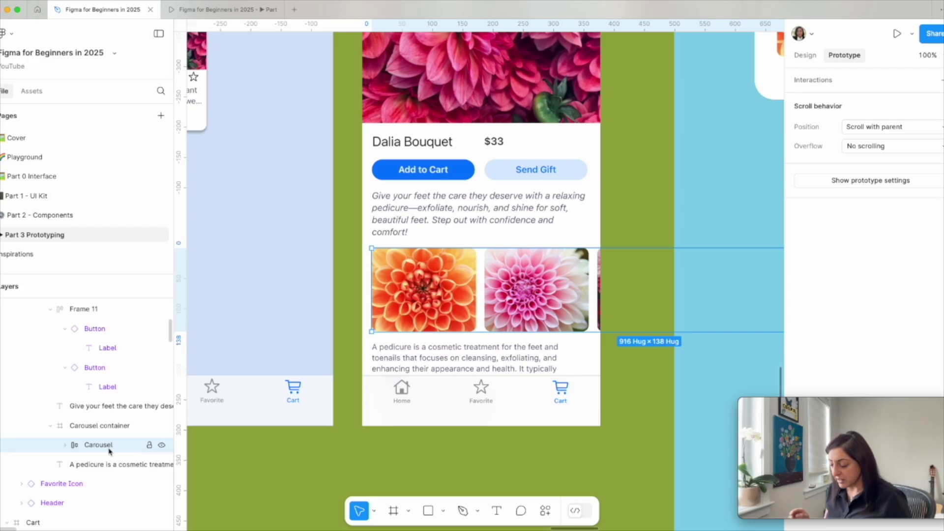
key(Left)
key(Left)
key(Left)
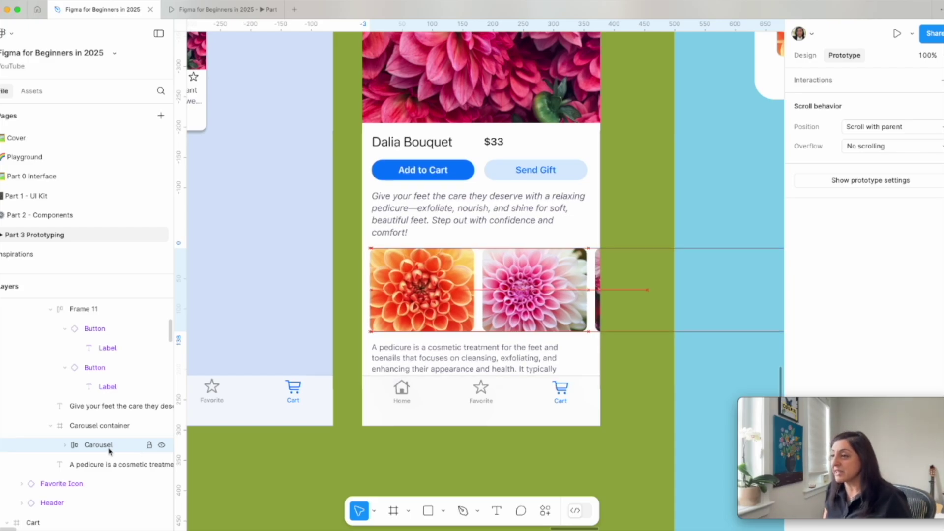
key(Left)
key(Left)
key(Left)
key(Left)
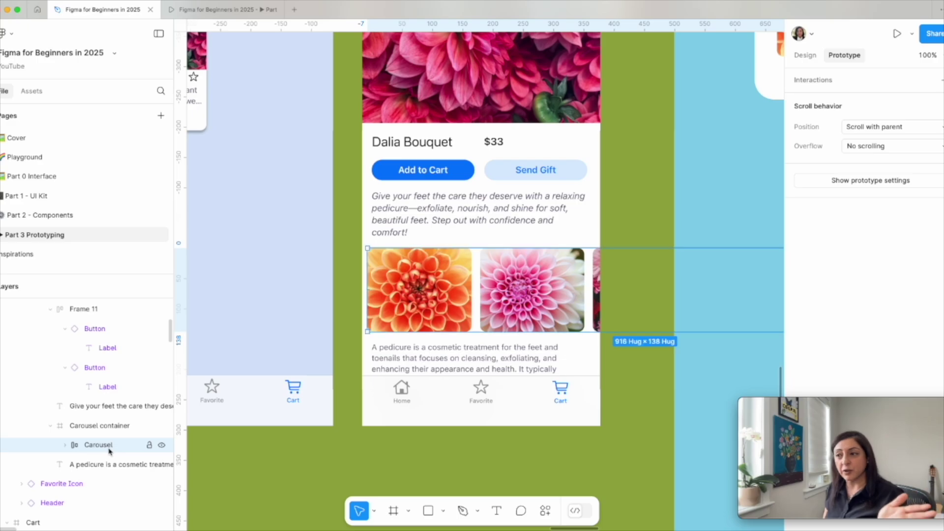
key(Left)
key(Left)
key(Left)
key(Left)
key(Left)
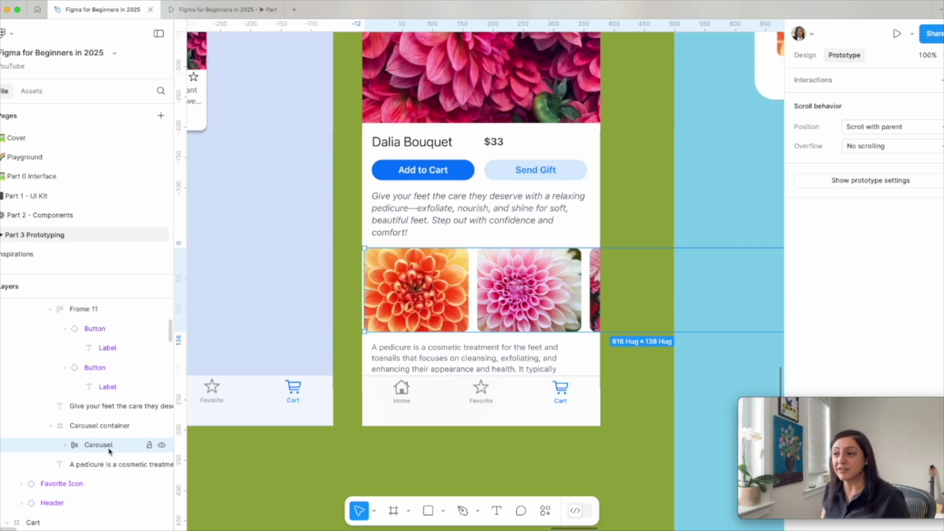
key(shift+Left)
key(shift+Left)
key(shift+Left)
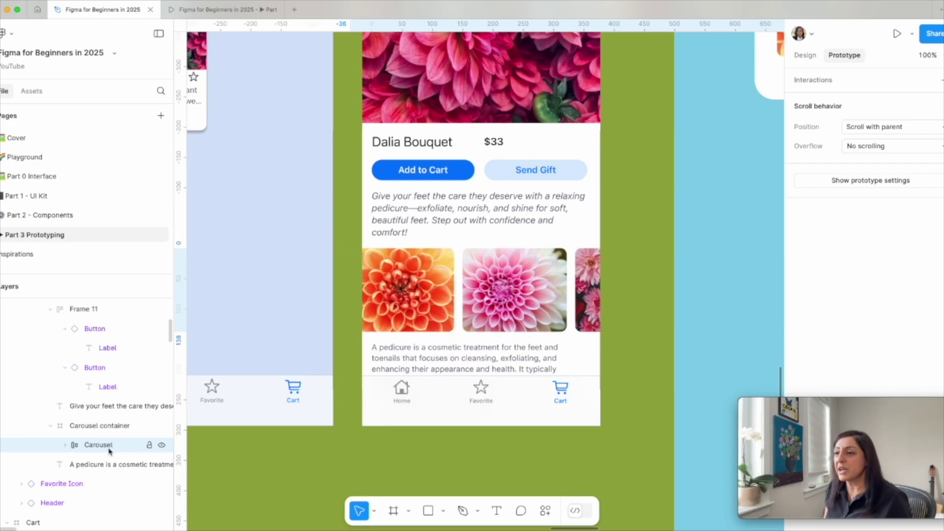
key(shift+Right)
key(shift+Right)
key(shift+Right)
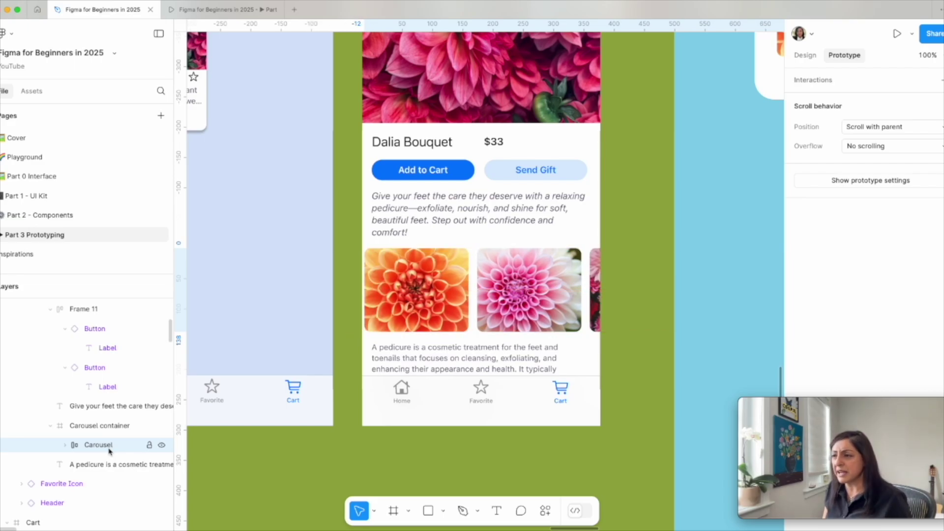
key(shift+Left)
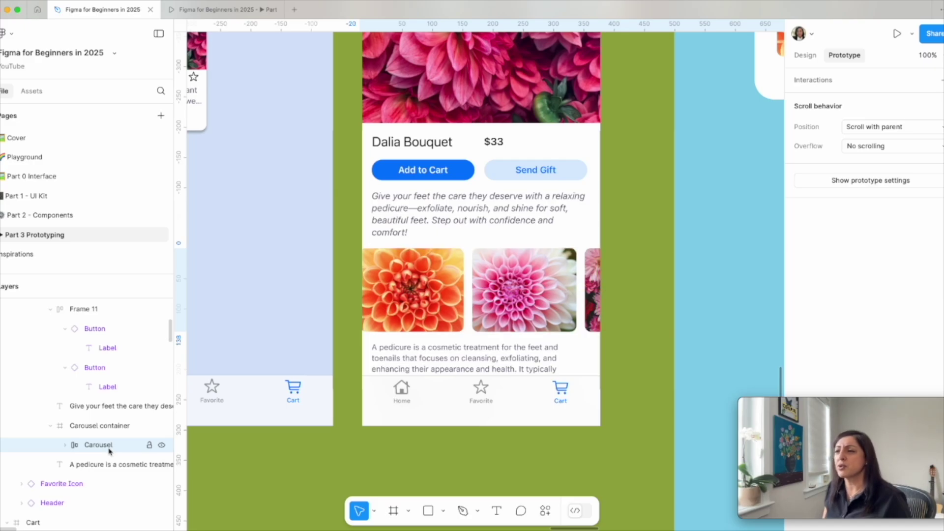
Push the image row further left to about x −92 so the first dahlia is cropped, then deselect.
click(110, 451)
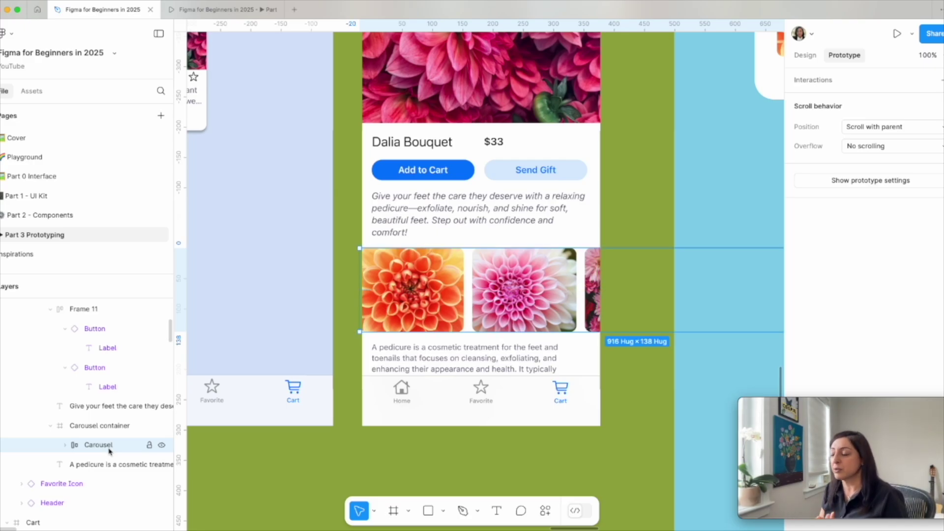
key(Left)
key(Left)
key(Left)
key(Left)
key(Left)
key(Left)
key(Left)
key(Left)
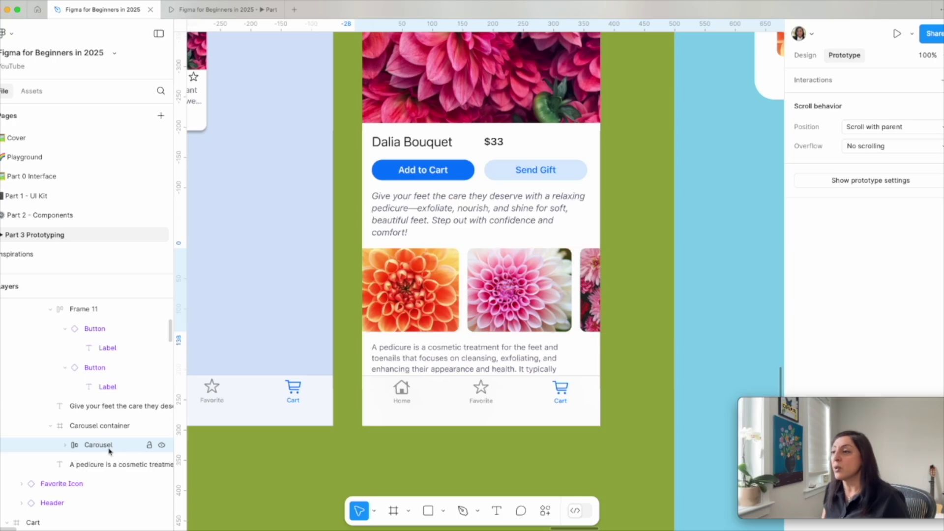
key(shift+Left)
key(shift+Left)
key(shift+Left)
key(shift+Left)
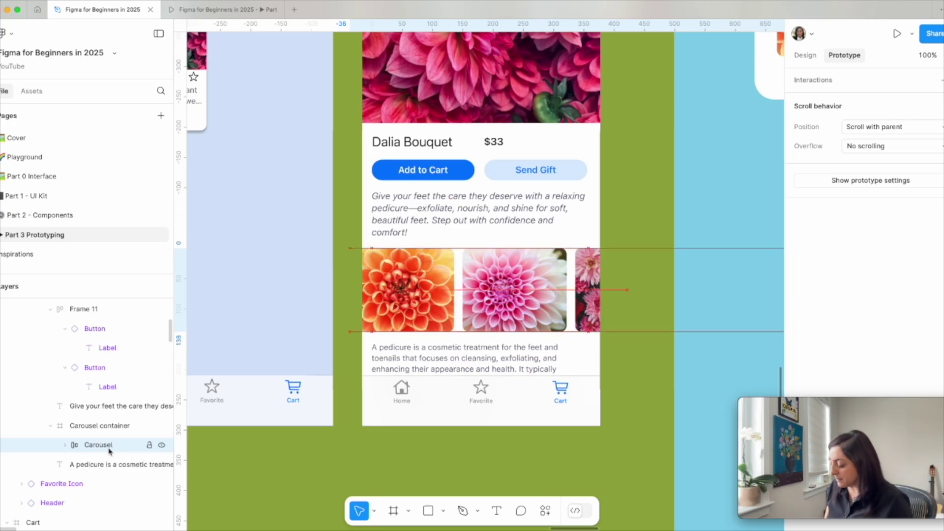
key(shift+Left)
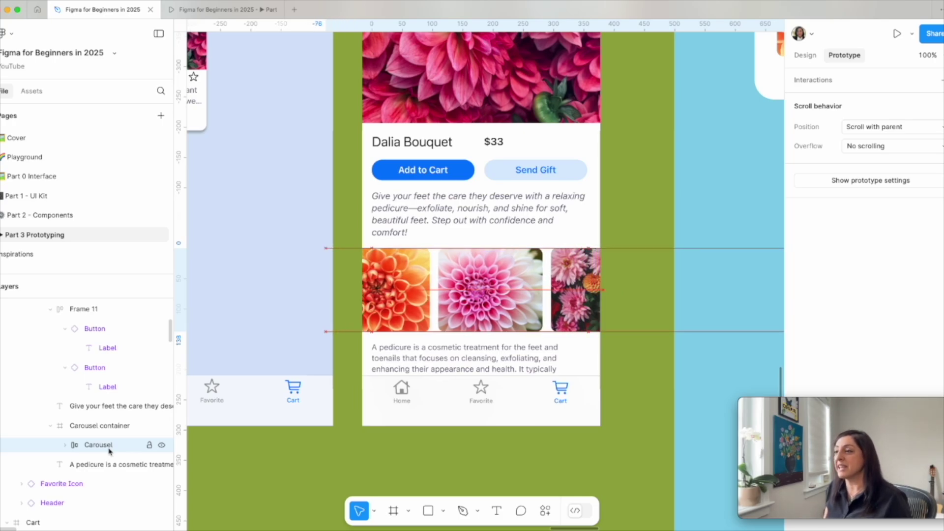
key(Left)
key(Left)
key(Left)
key(Left)
key(Left)
key(Left)
key(Left)
key(Left)
key(Left)
key(Left)
key(Left)
key(Left)
key(Left)
key(Left)
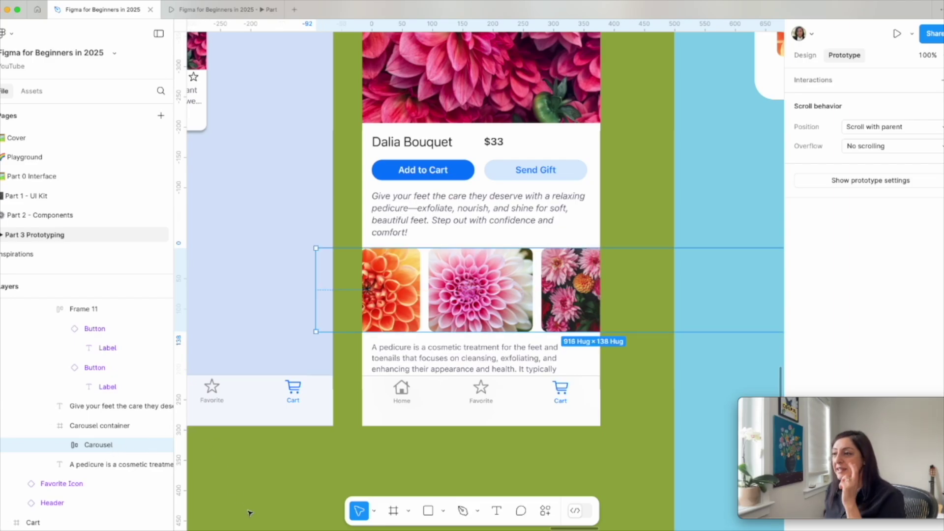
click(624, 455)
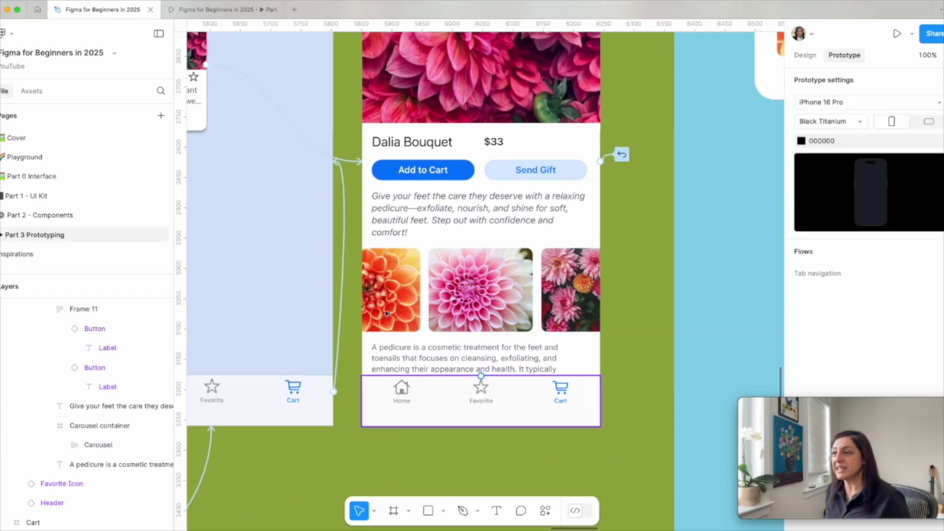
In the prototype preview, swipe the Dalia screen's carousel sideways to the bouquet and red dahlia photos.
click(220, 9)
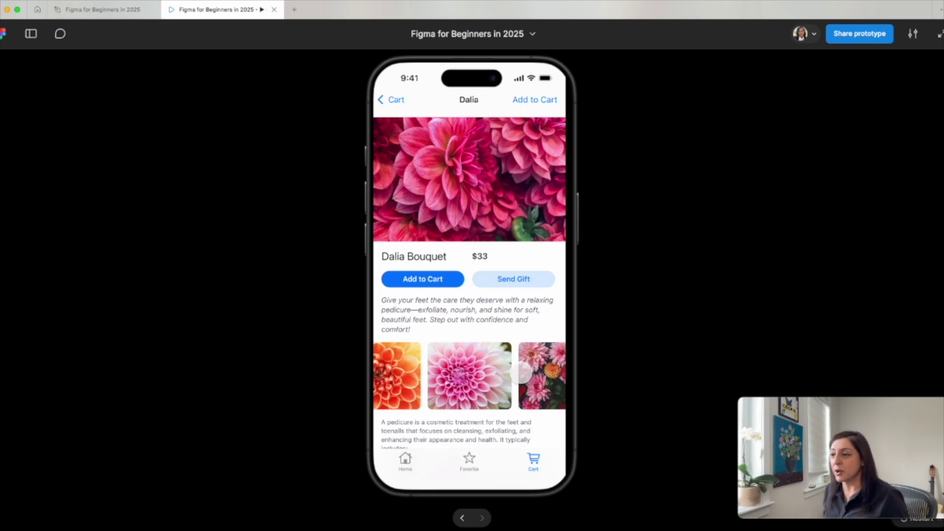
drag(523, 373, 453, 381)
drag(523, 379, 432, 379)
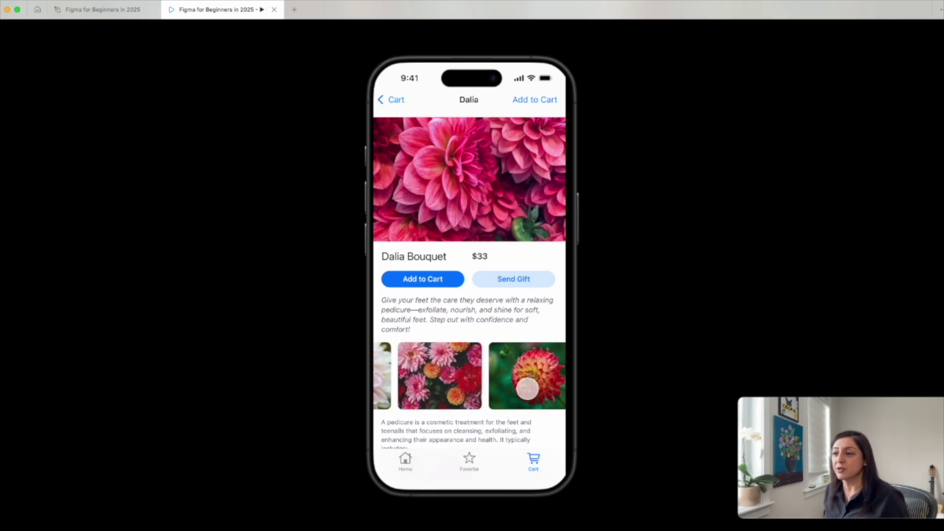